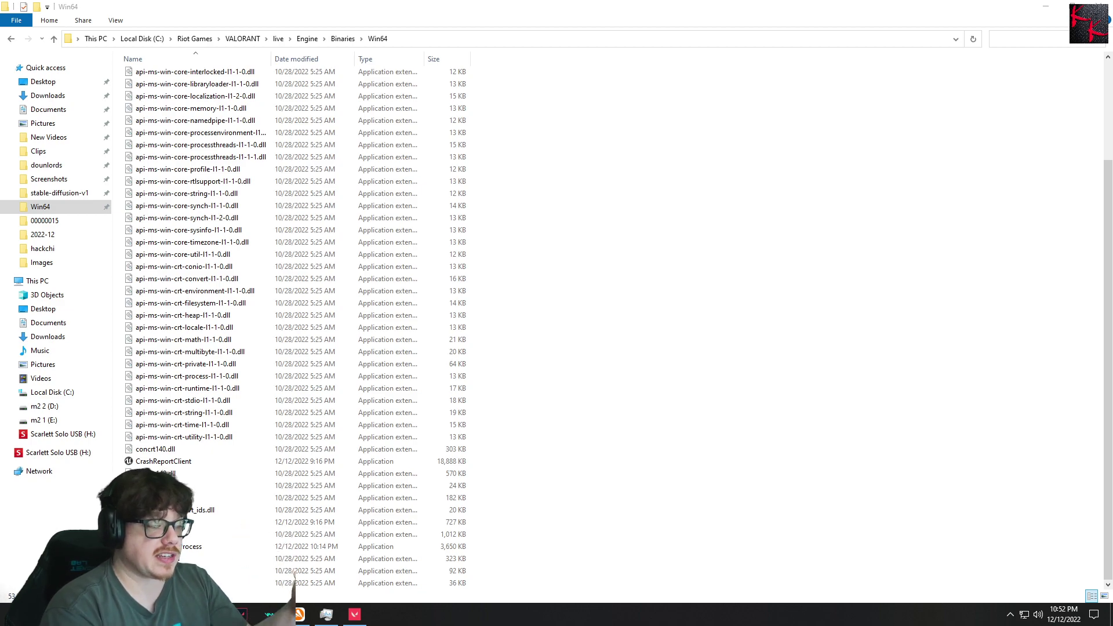
Open the Avast One window from the taskbar, on top of the VALORANT Win64 folder listing
left_click(298, 615)
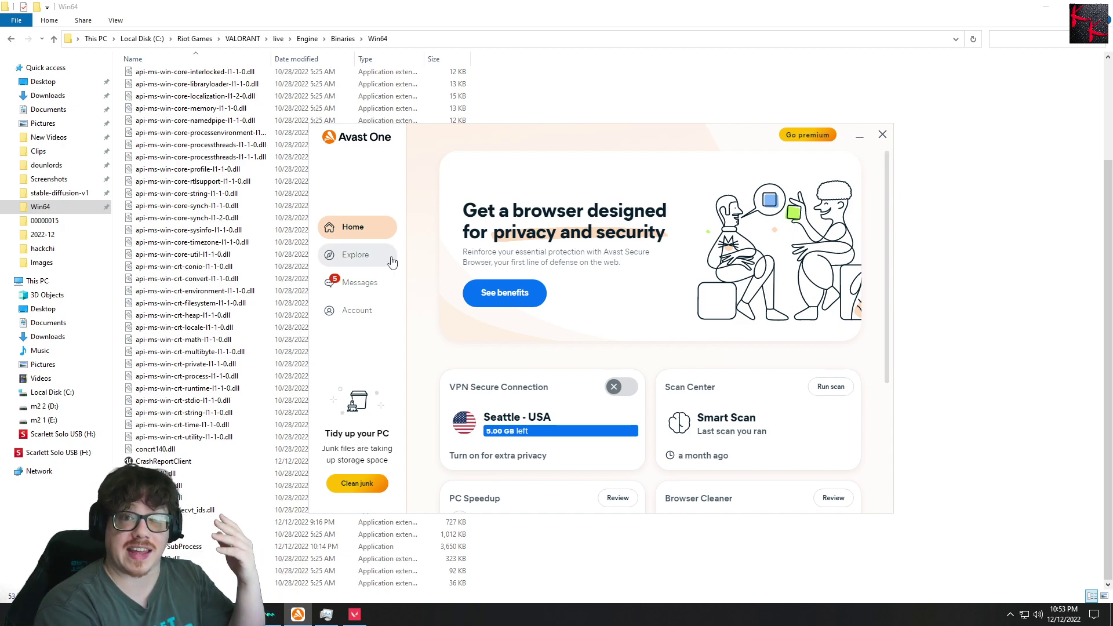
Go to File Shield's Exceptions list and open the Browse folder picker for a new exception
left_click(355, 256)
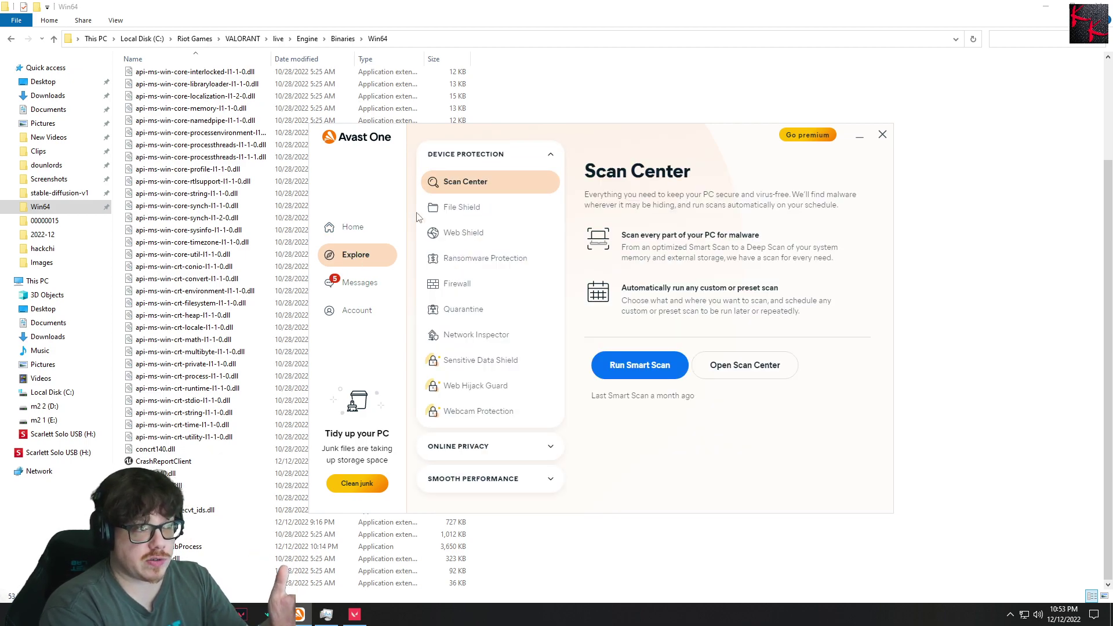
left_click(461, 211)
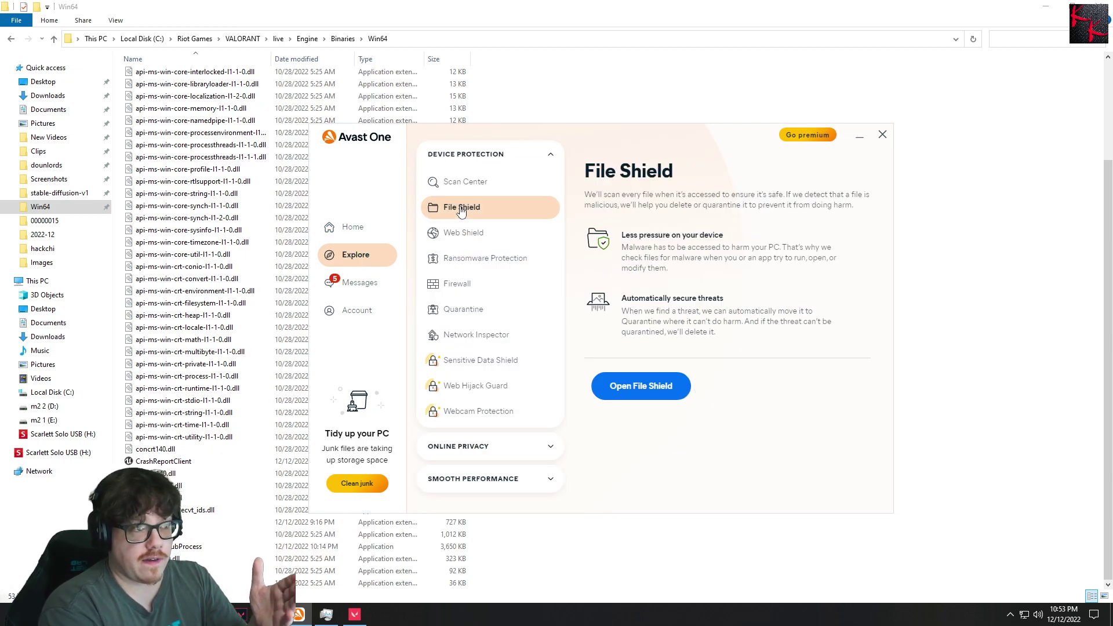
left_click(654, 387)
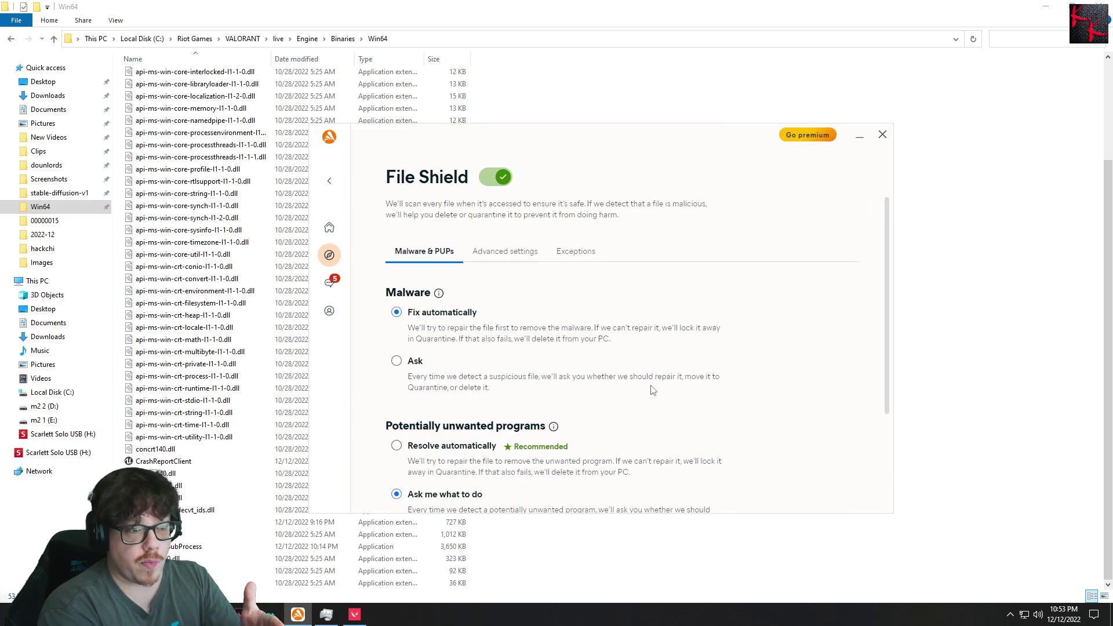
left_click(579, 254)
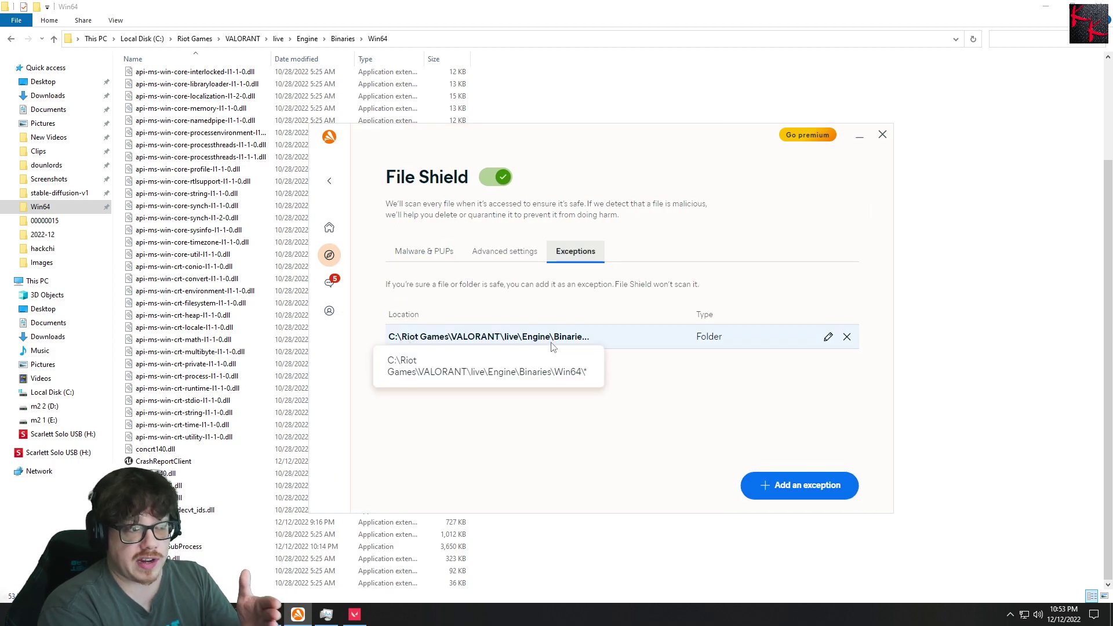
left_click(794, 487)
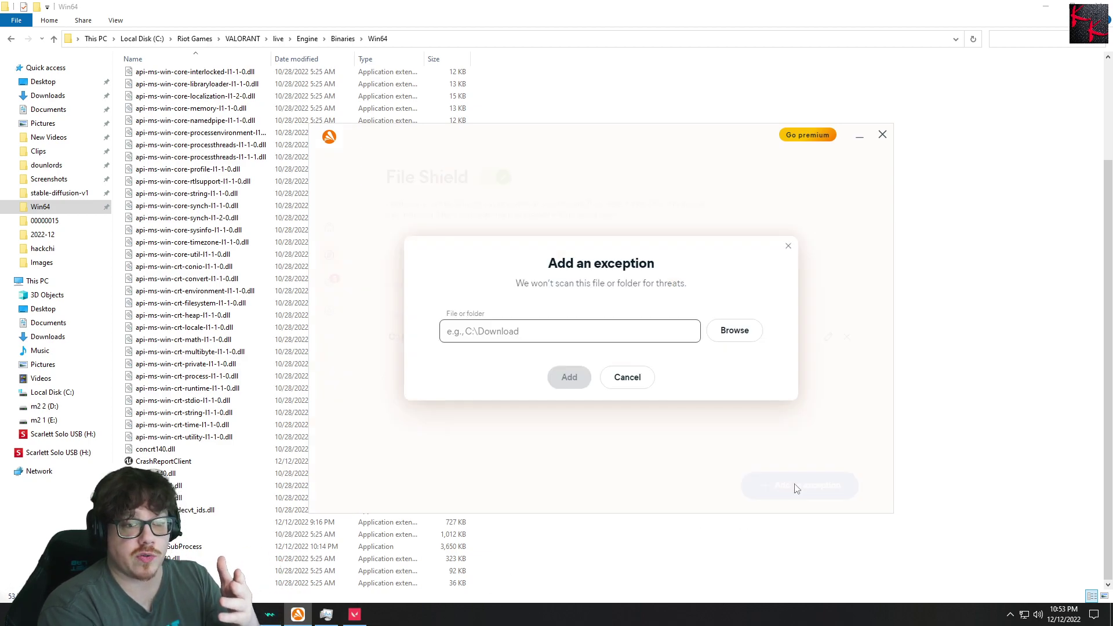
left_click(735, 330)
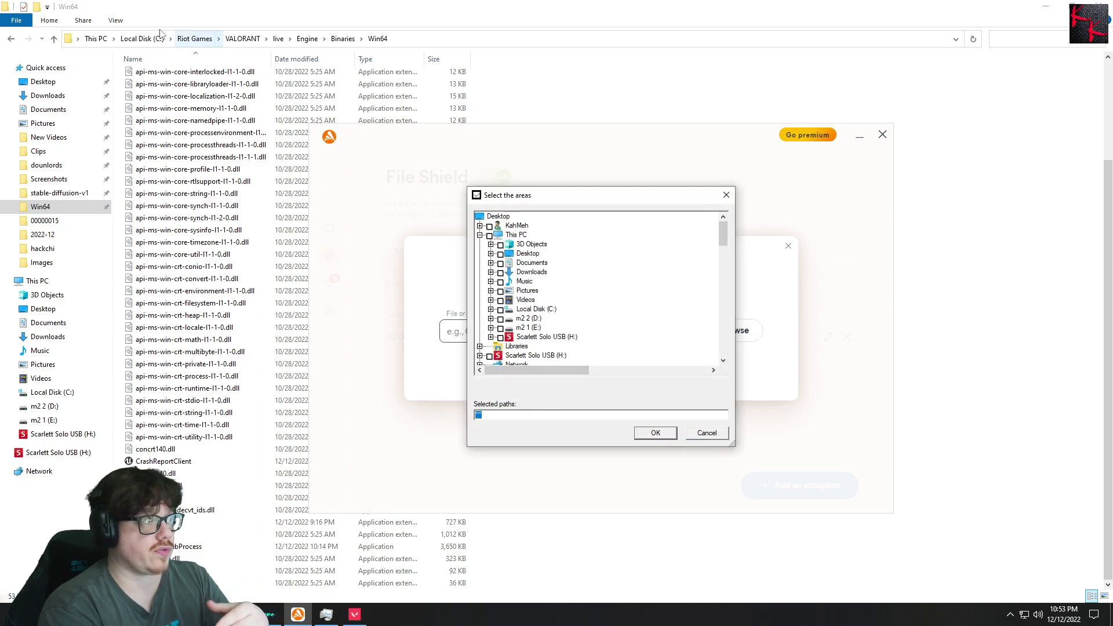
Bring File Explorer forward and select the path C:\Riot Games\VALORANT\live\Engine\Binaries\Win64 in the address bar
left_click(470, 31)
left_click(451, 39)
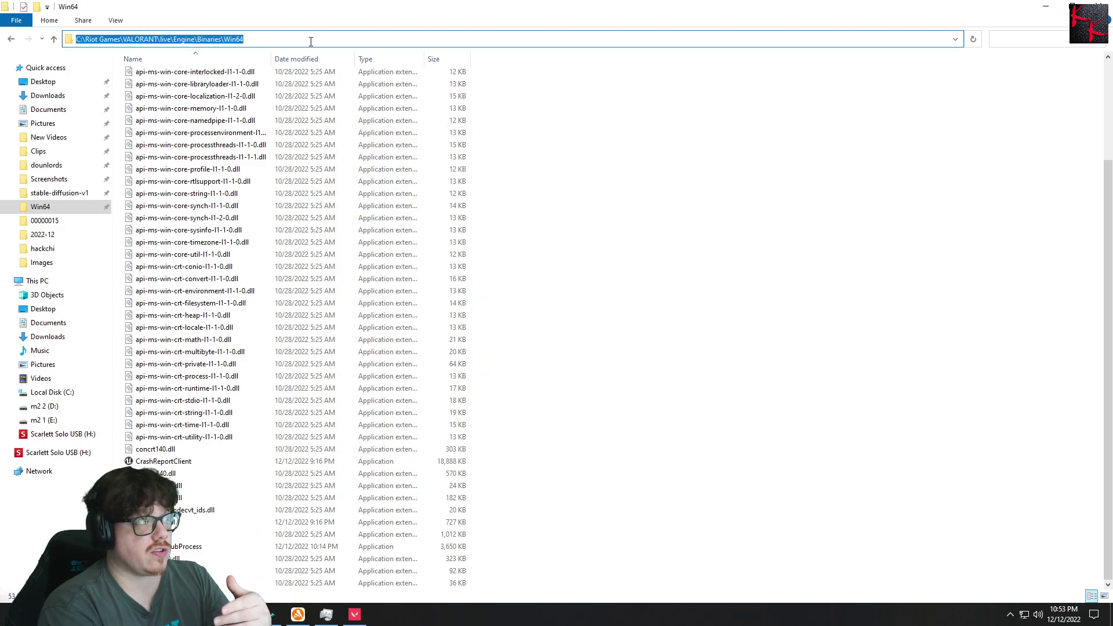
left_click_drag(249, 39, 224, 38)
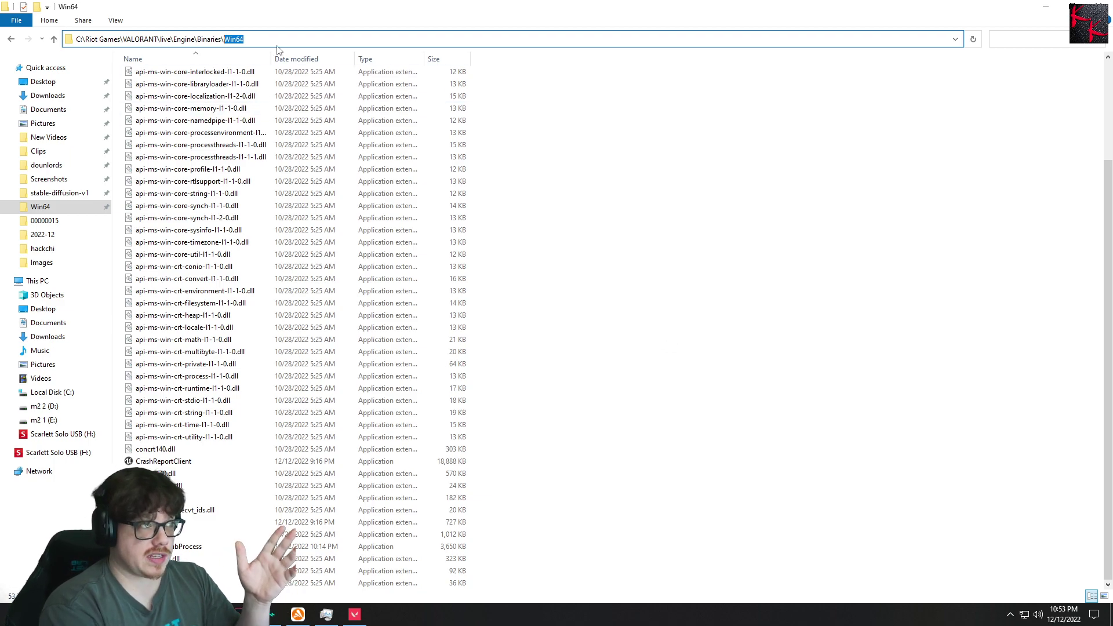
left_click_drag(244, 39, 110, 36)
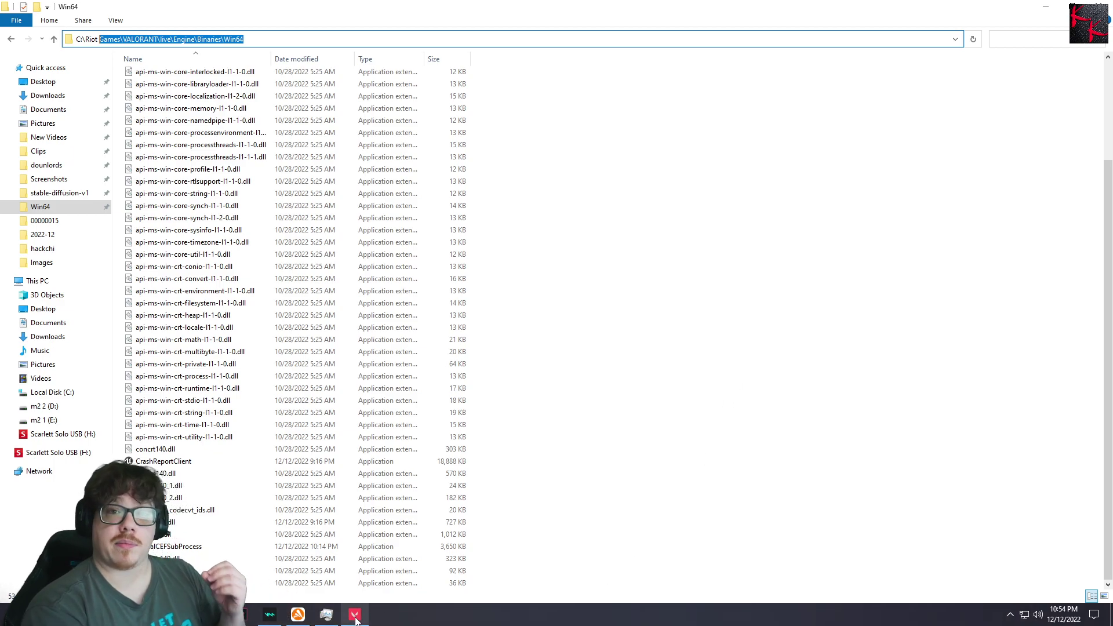
Open Task Manager, sort processes by name, and switch to the Details tab
mouse_move(358, 620)
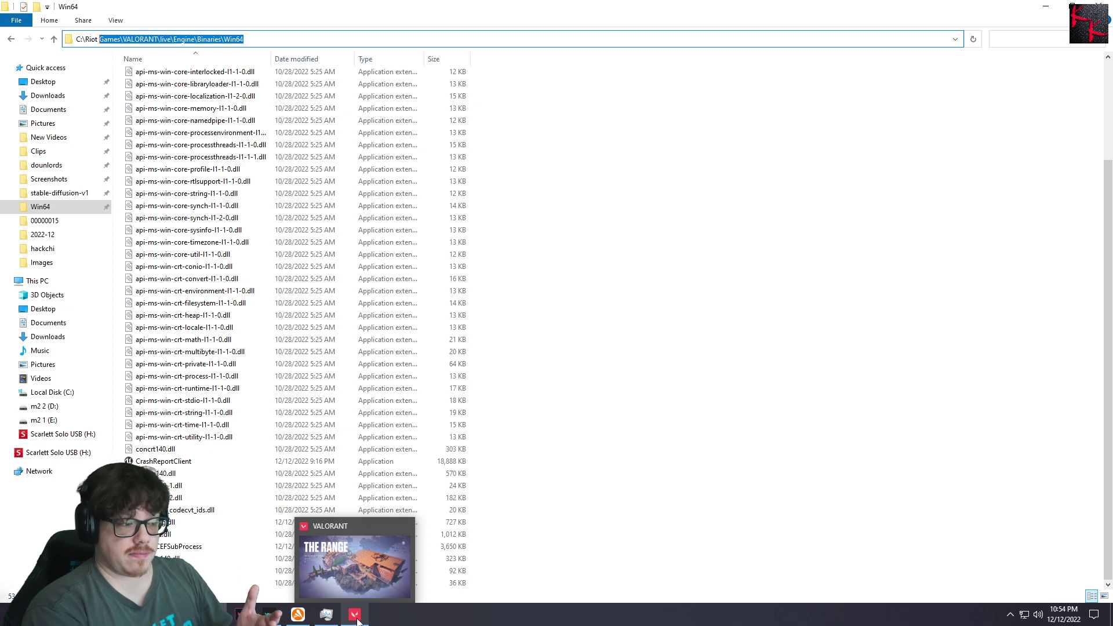
left_click(326, 614)
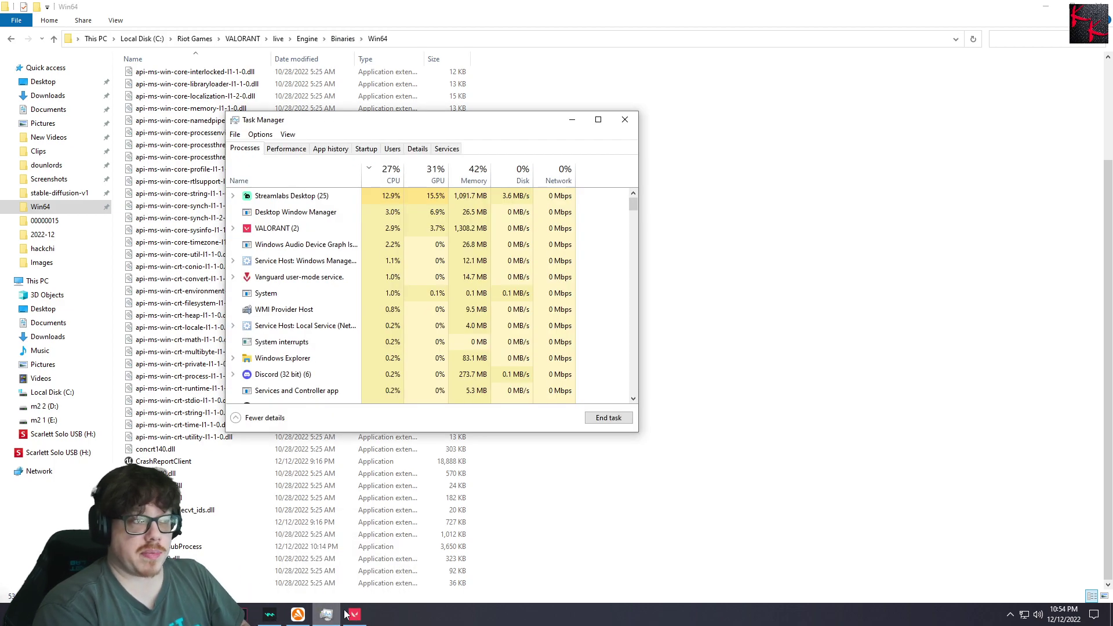
left_click(307, 174)
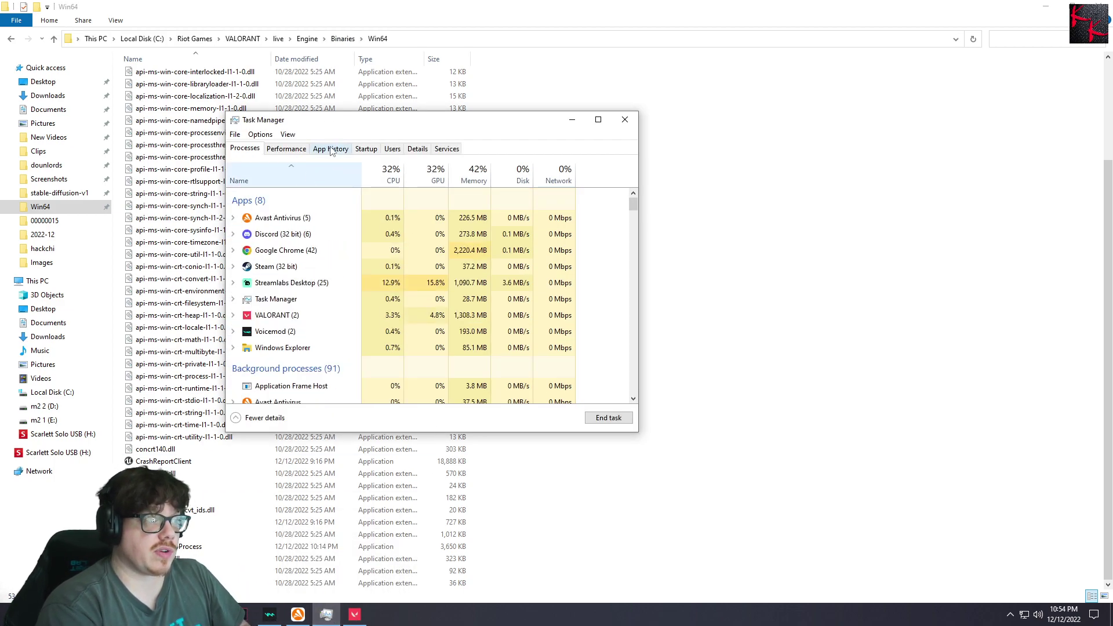
left_click(313, 177)
left_click(418, 148)
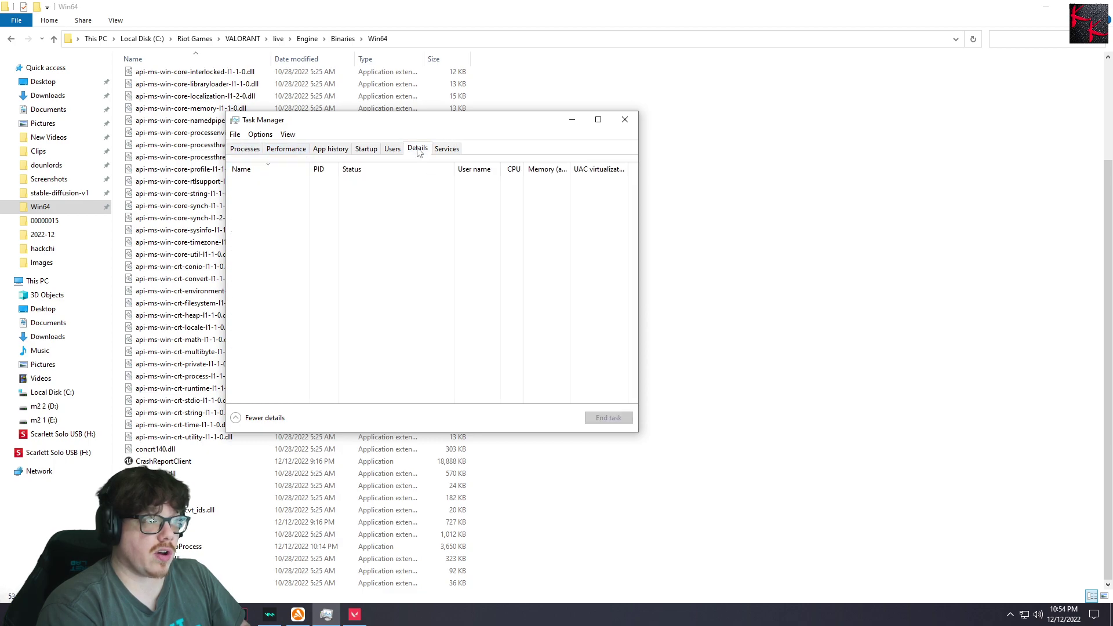
mouse_move(633, 181)
left_mouse_down()
mouse_move(634, 240)
mouse_move(634, 187)
left_mouse_up()
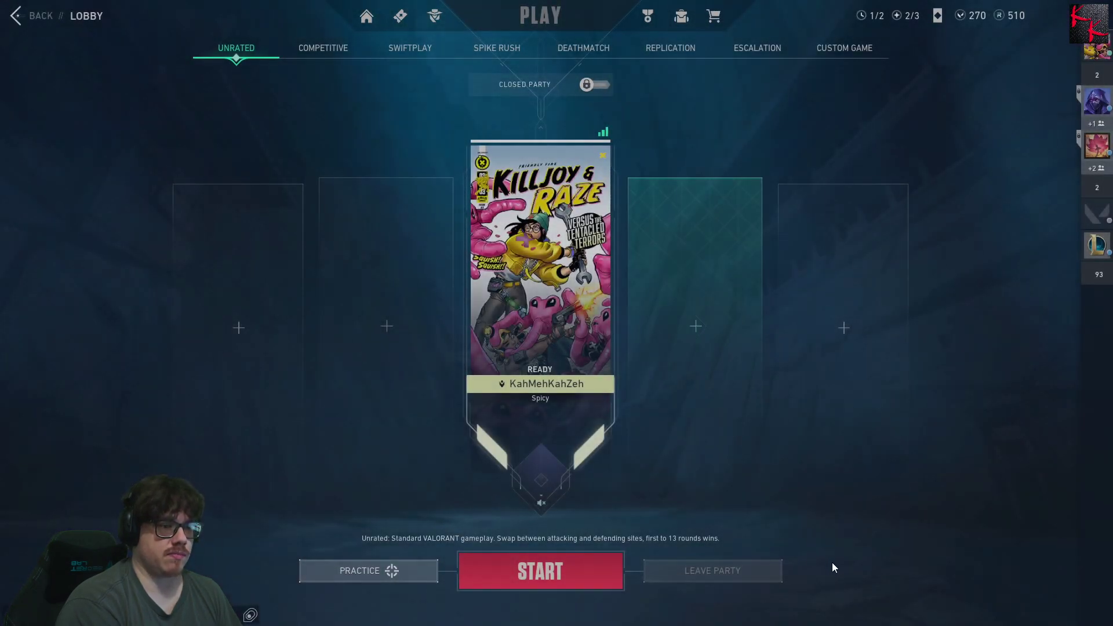
Alt+Tab out of the fullscreen Valorant lobby to the desktop
key("alt+Tab")
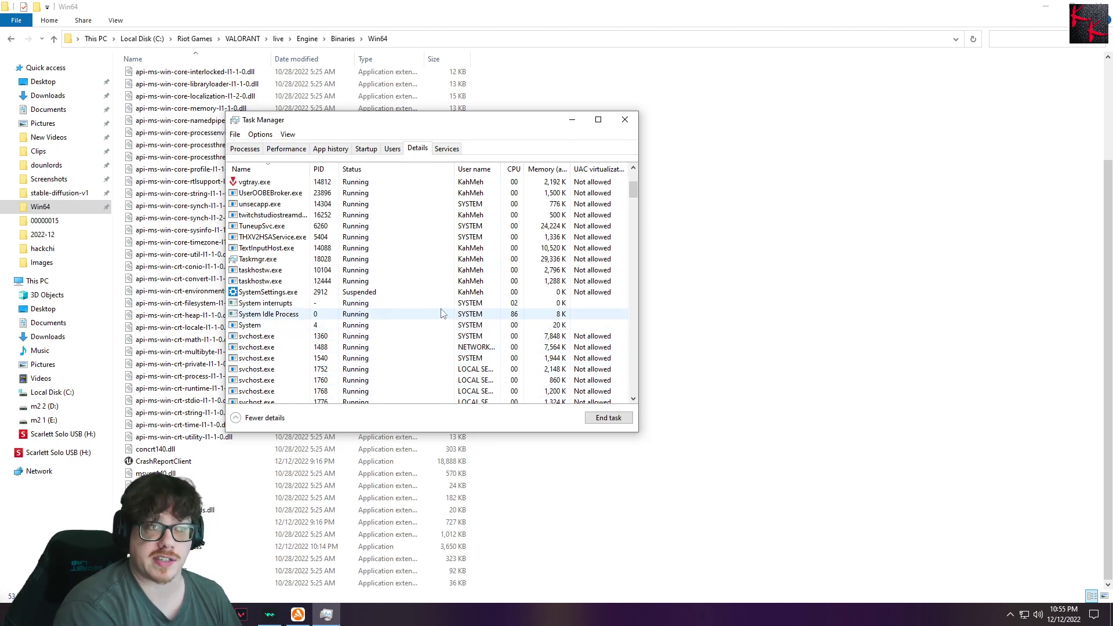
Cancel the folder picker and new exception, then remove the existing Valorant Binaries exception
left_click(297, 613)
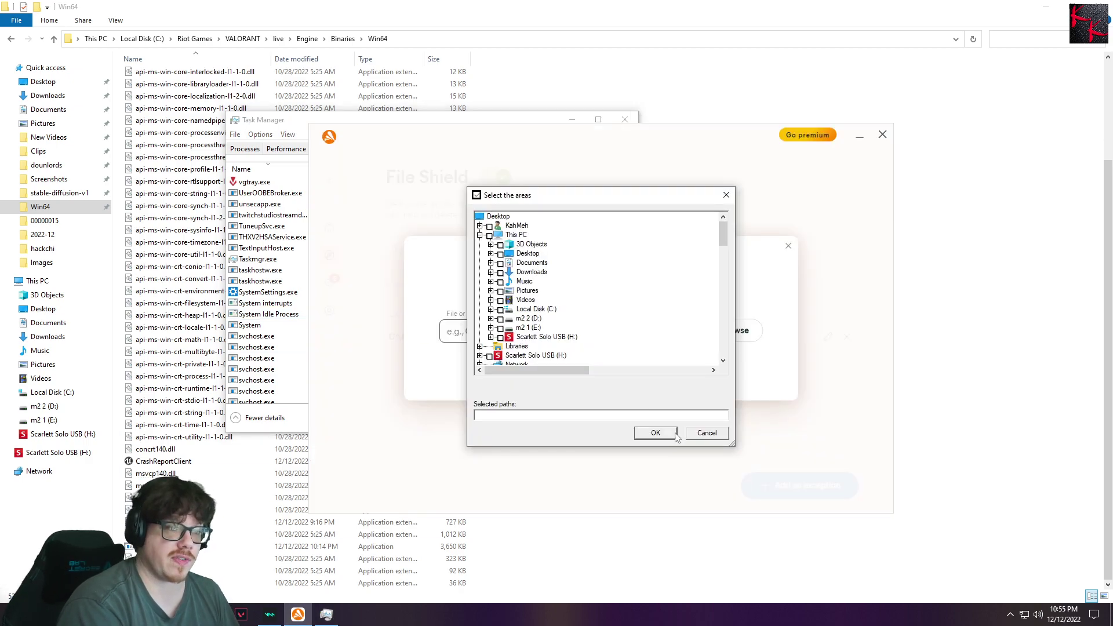
left_click(706, 432)
left_click(628, 383)
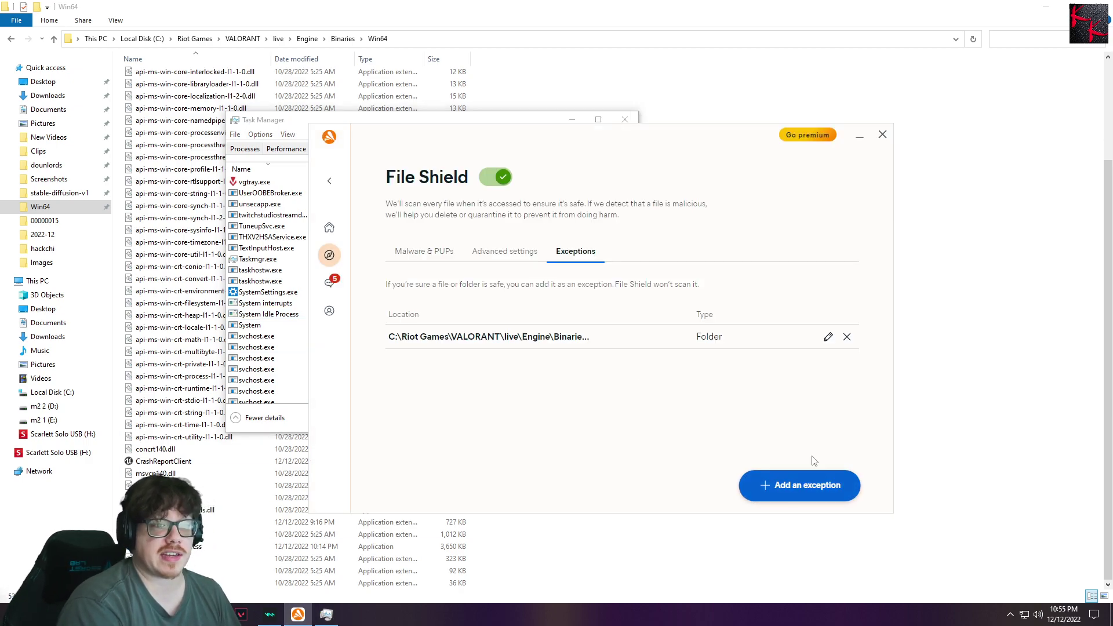
left_click(846, 337)
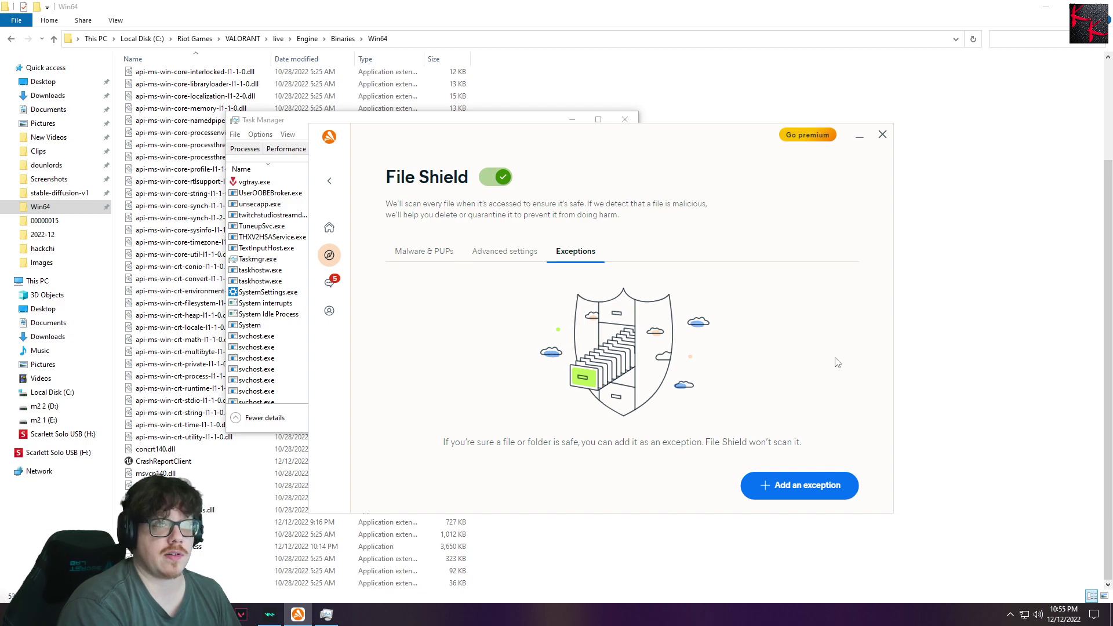
Restart Avast One from the tray, return to the empty File Shield exceptions, then bring File Explorer forward
left_click(881, 138)
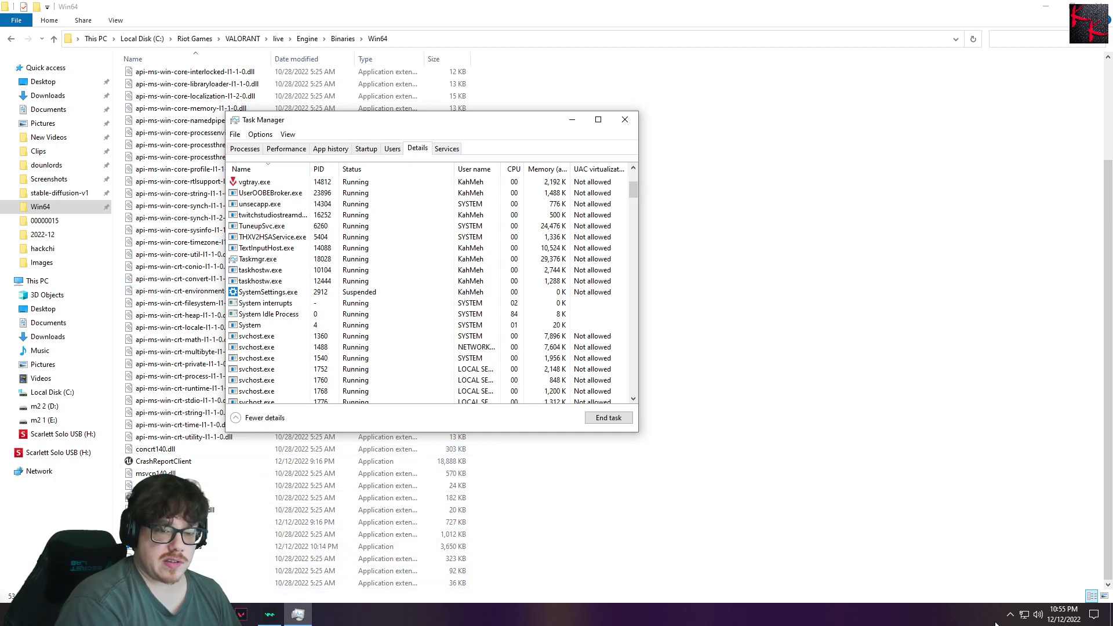
left_click(1008, 619)
left_click(997, 545)
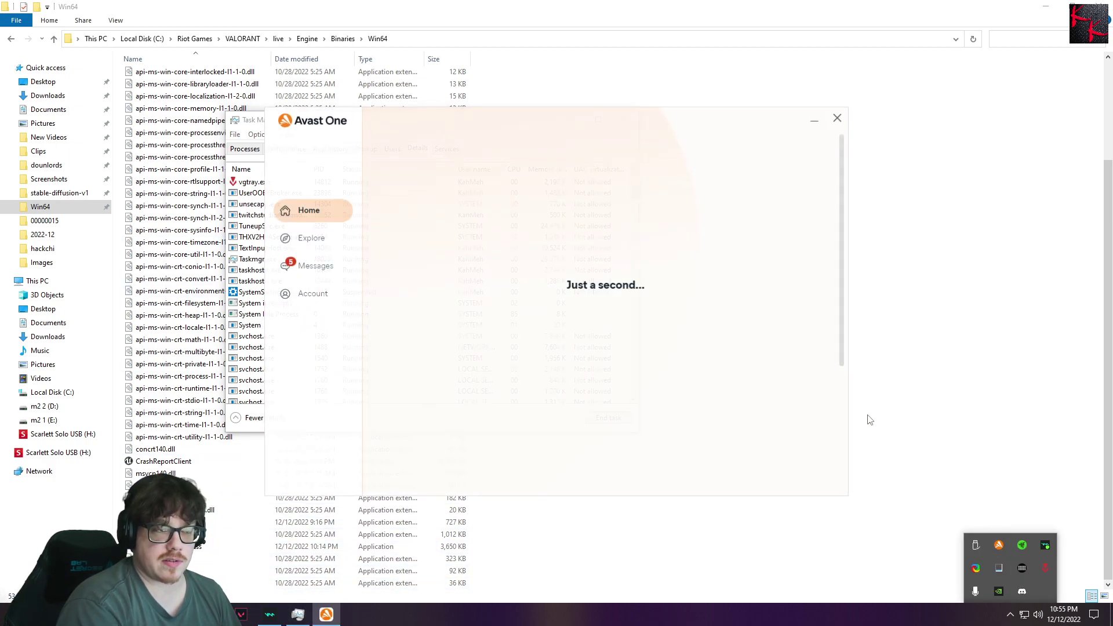
left_click(309, 238)
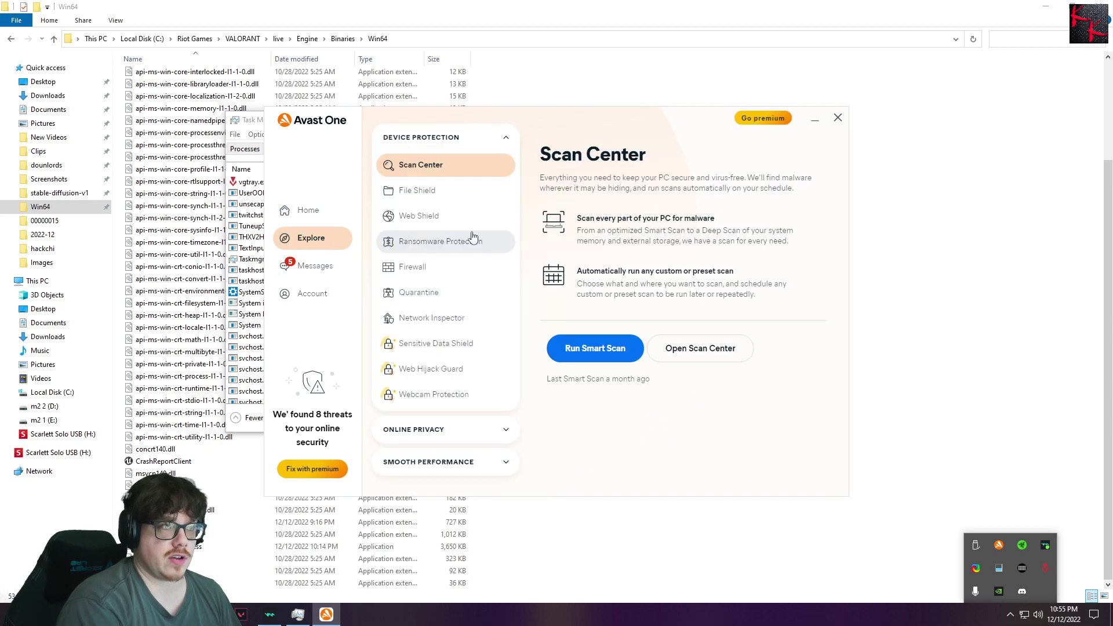
left_click(432, 190)
left_click(596, 369)
left_click(529, 233)
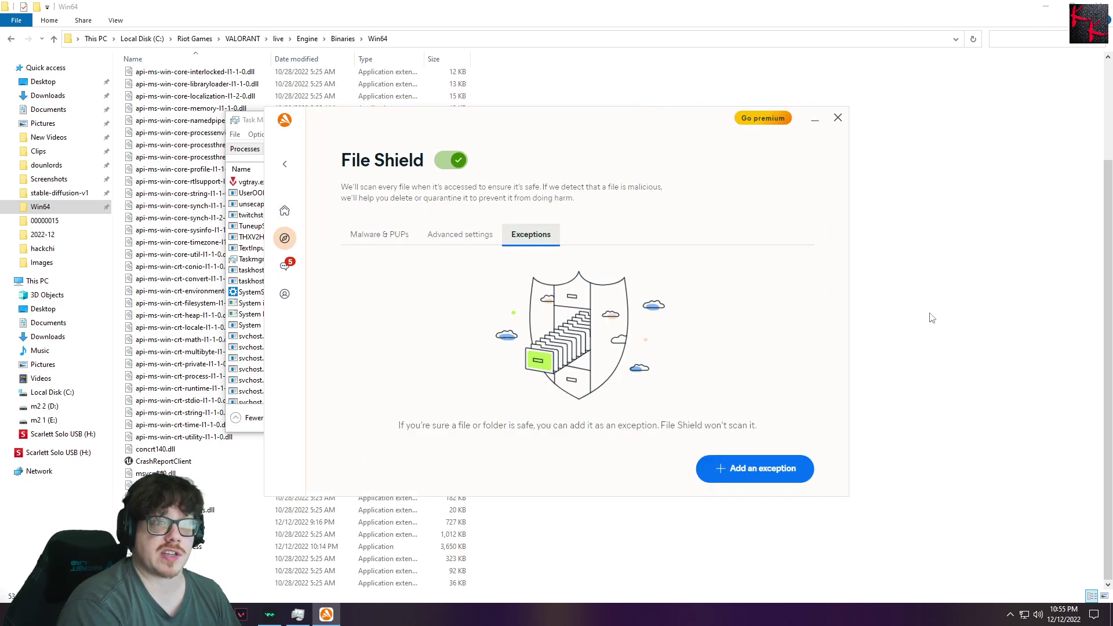
left_click(887, 336)
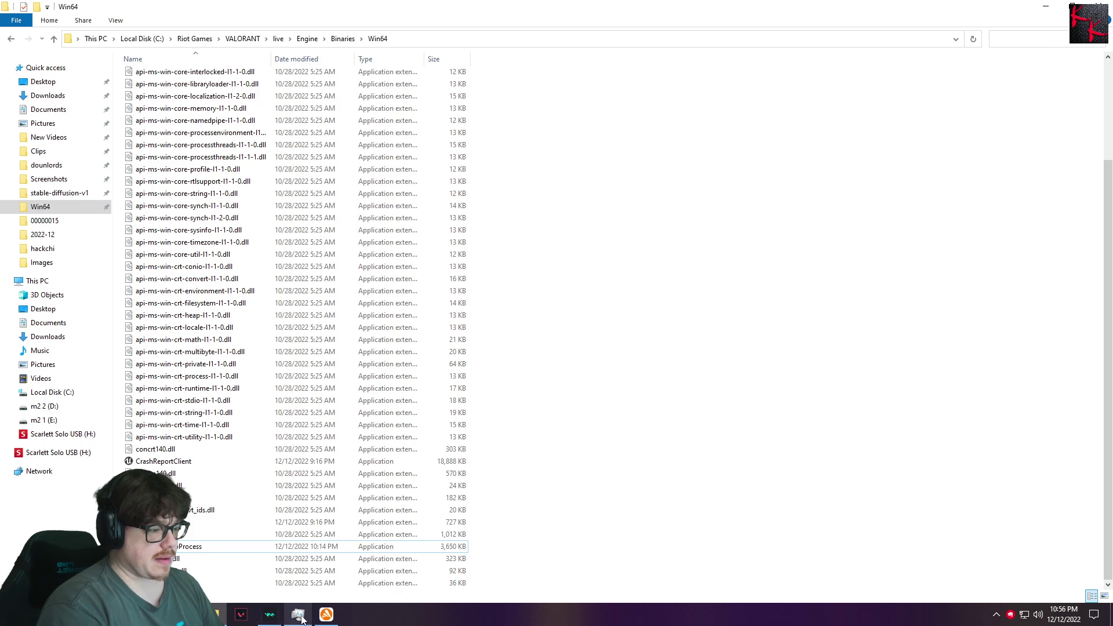
Show Task Manager's Processes tab sorted by CPU, revealing two UnrealCEFSubProcess entries at about 10–11%
left_click(297, 613)
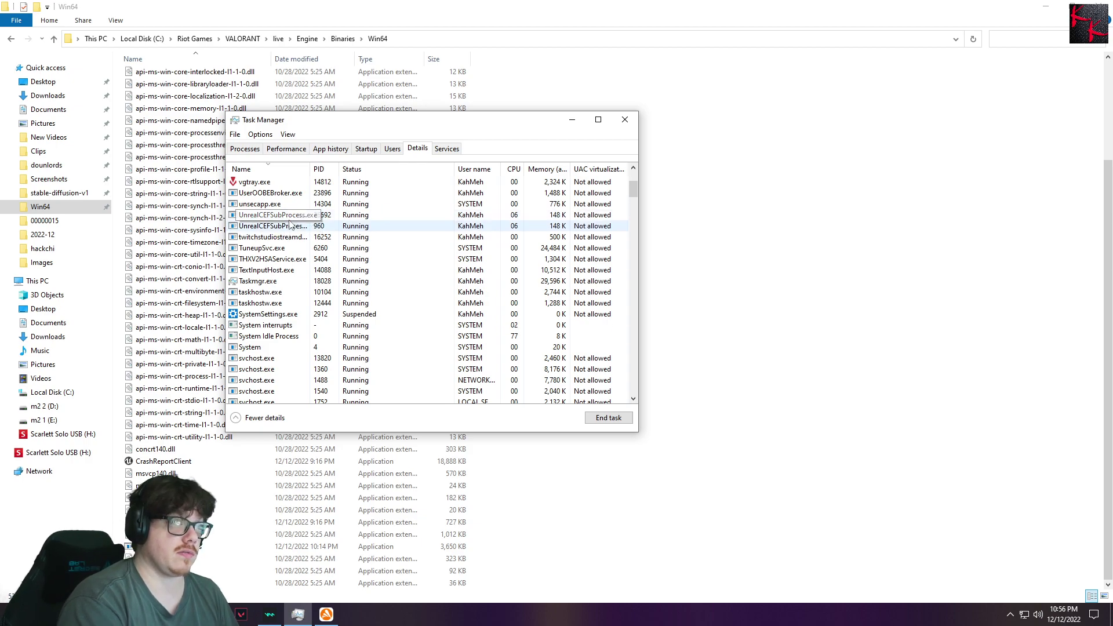
left_click(247, 149)
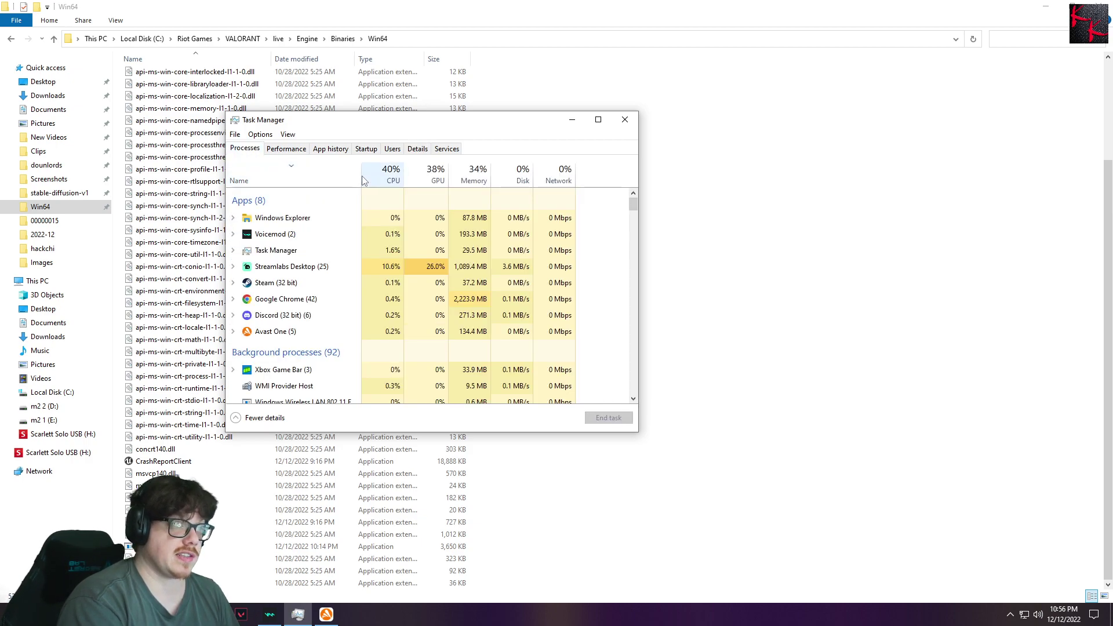
left_click(381, 176)
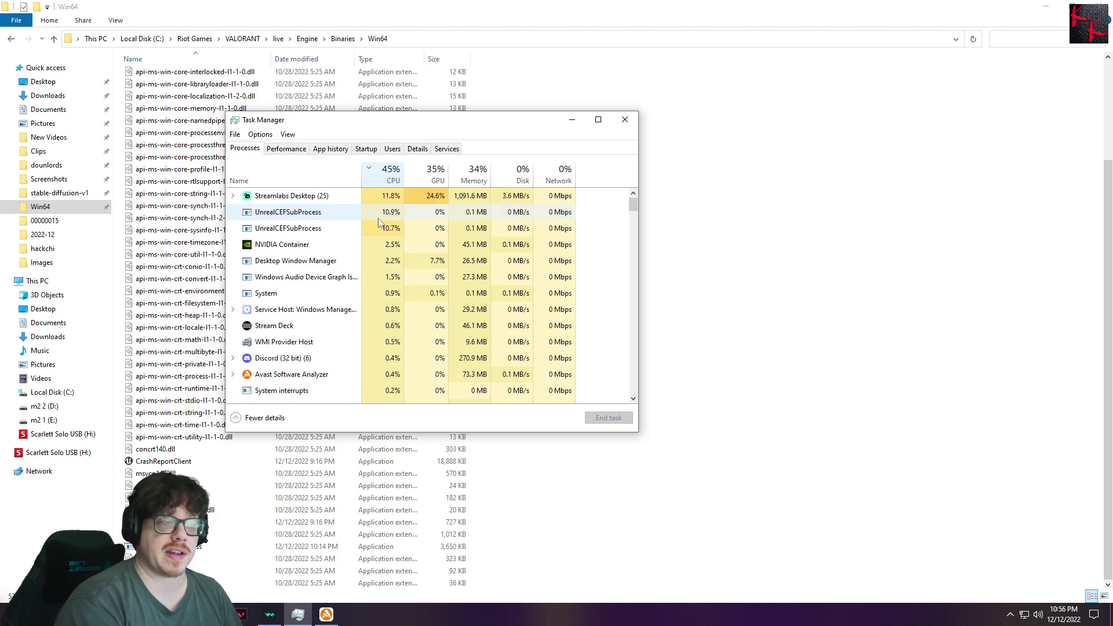
Paste the Win64 path into a new exception's folder picker and add it as a Folder exception
left_click(326, 618)
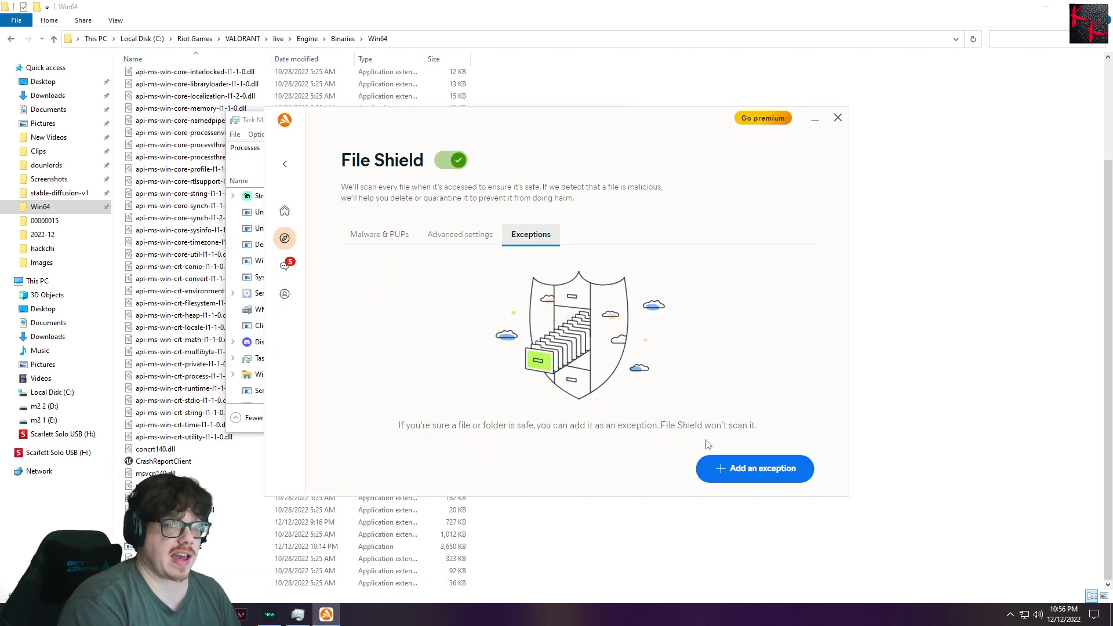
left_click(747, 468)
left_click(699, 313)
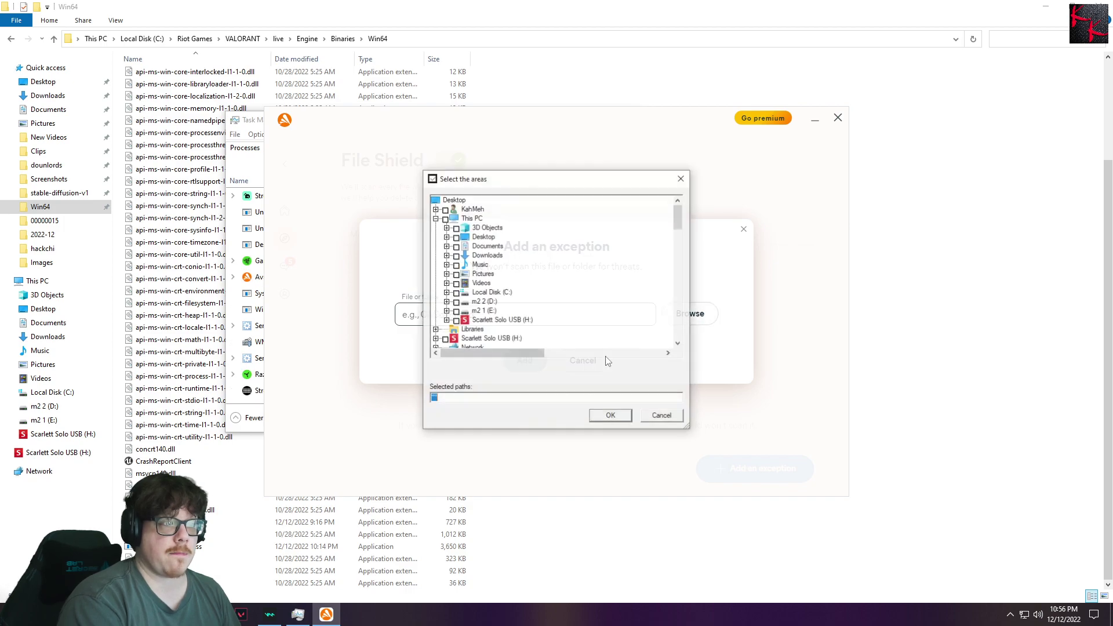
type("\"C:\\Riot Games\\VALORANT\\live\\Engine\\Binaries\\Win64\"")
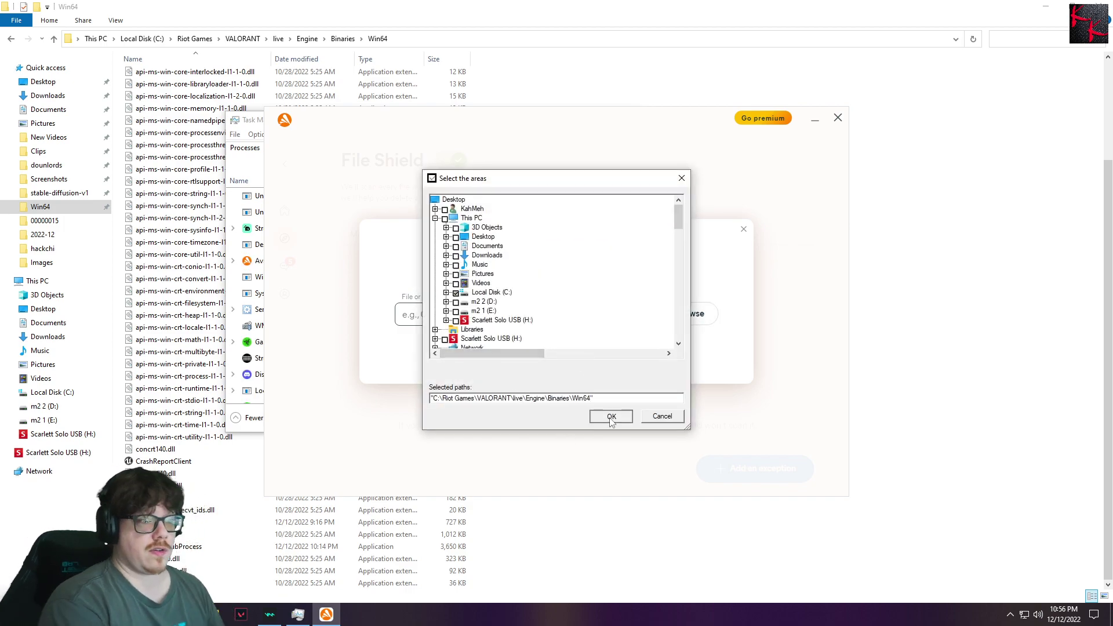
left_click(610, 415)
left_click(524, 363)
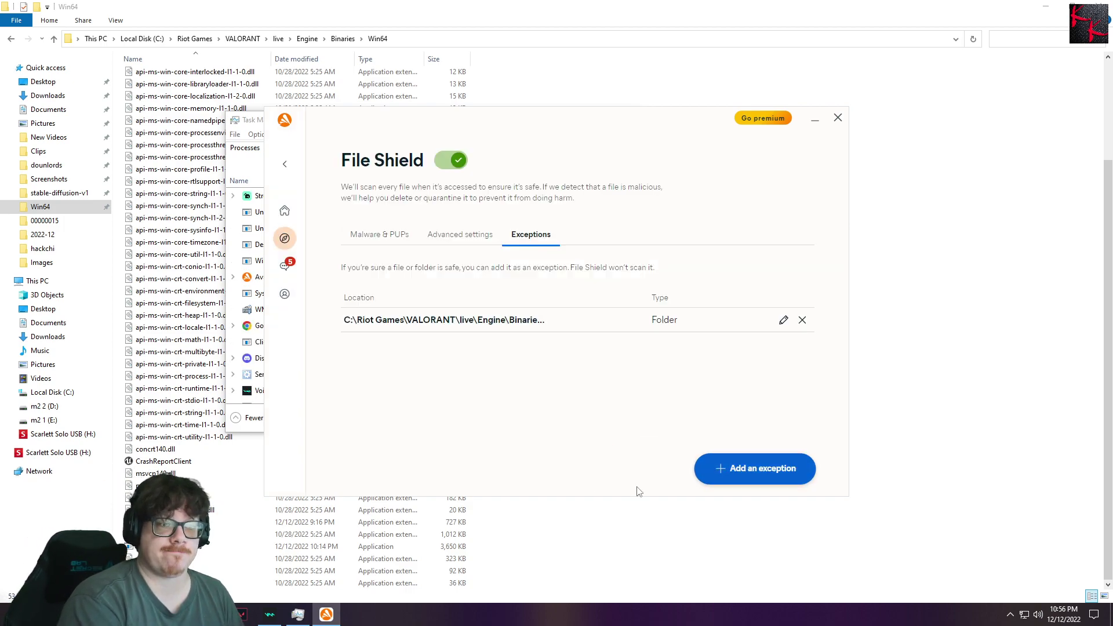